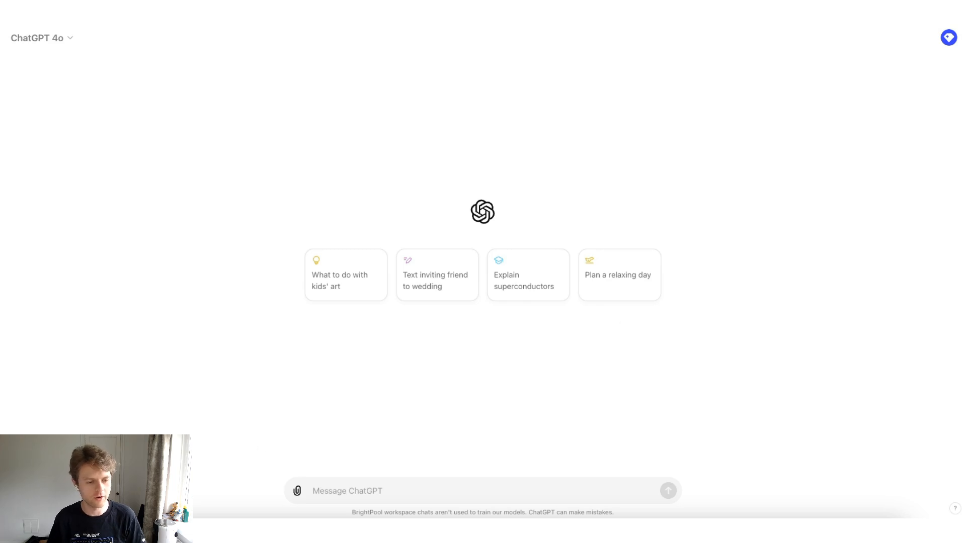
- Attach additional_employee_data.csv and sample_employee_data.csv from the Desktop to a new chat and send them without a message
key("super+Tab")
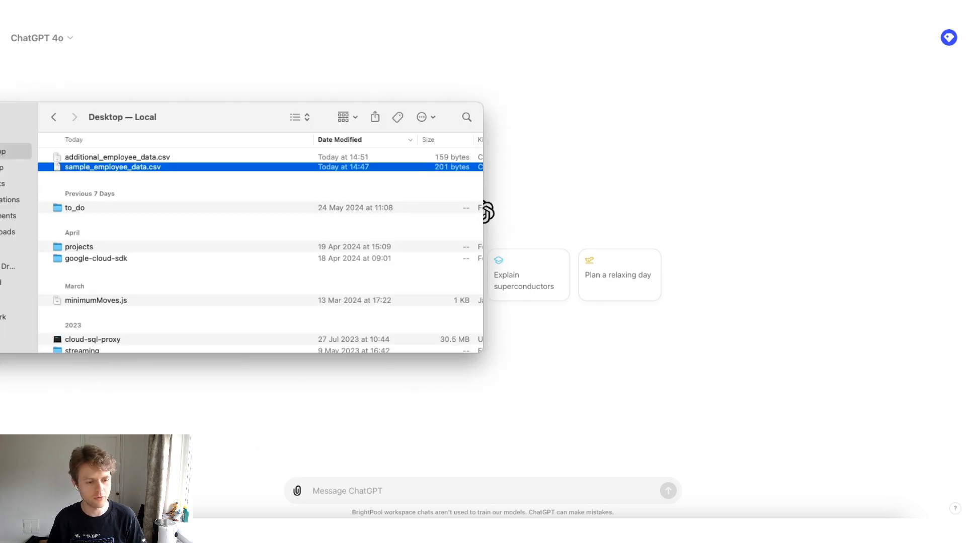
left_click(80, 159)
left_click(83, 167)
left_click(101, 158, "shift")
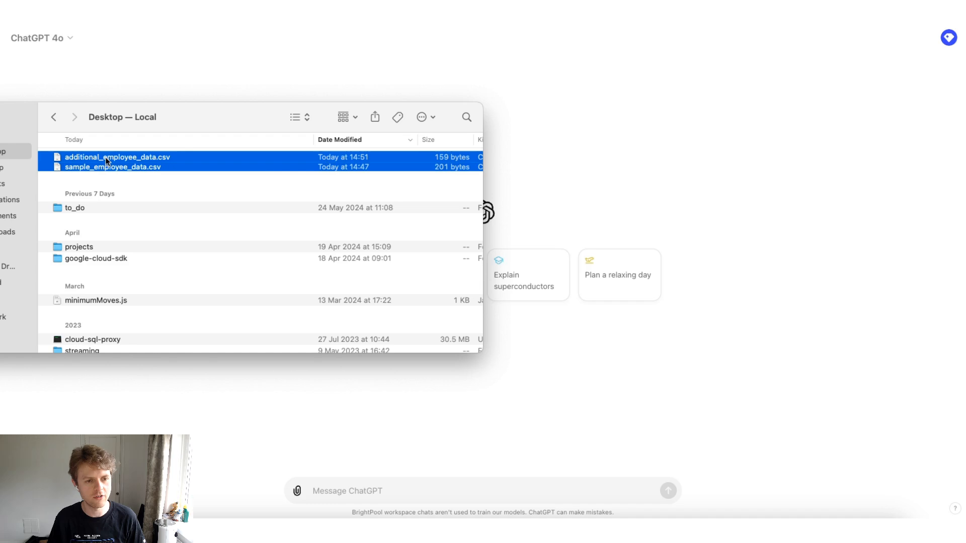
left_click_drag(106, 158, 412, 483)
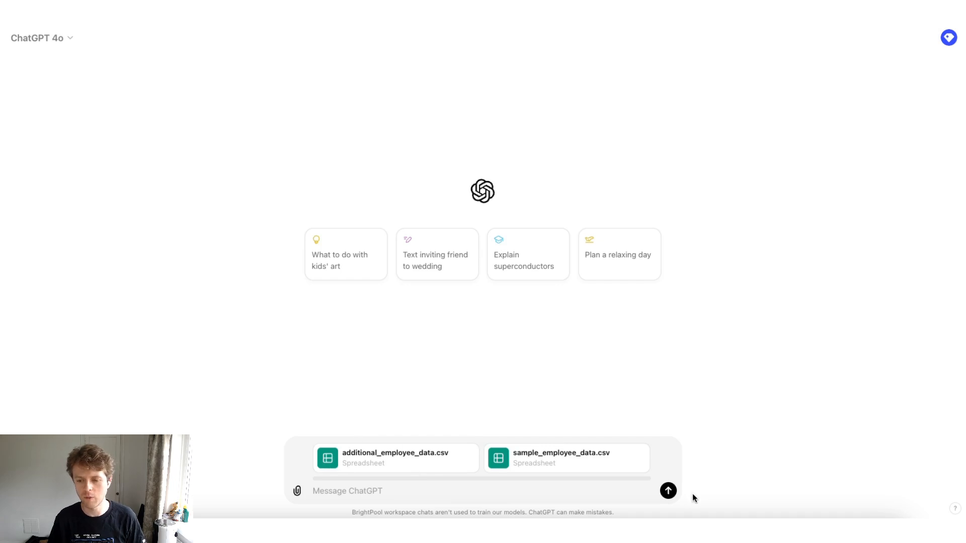
left_click(670, 491)
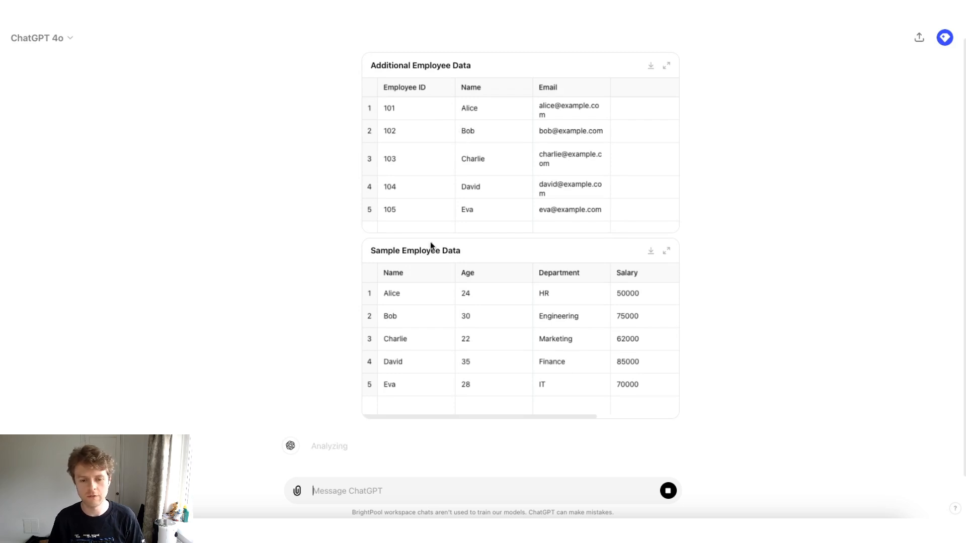
- Examine the Python code that loads the two CSV files, then collapse its details
left_click(345, 447)
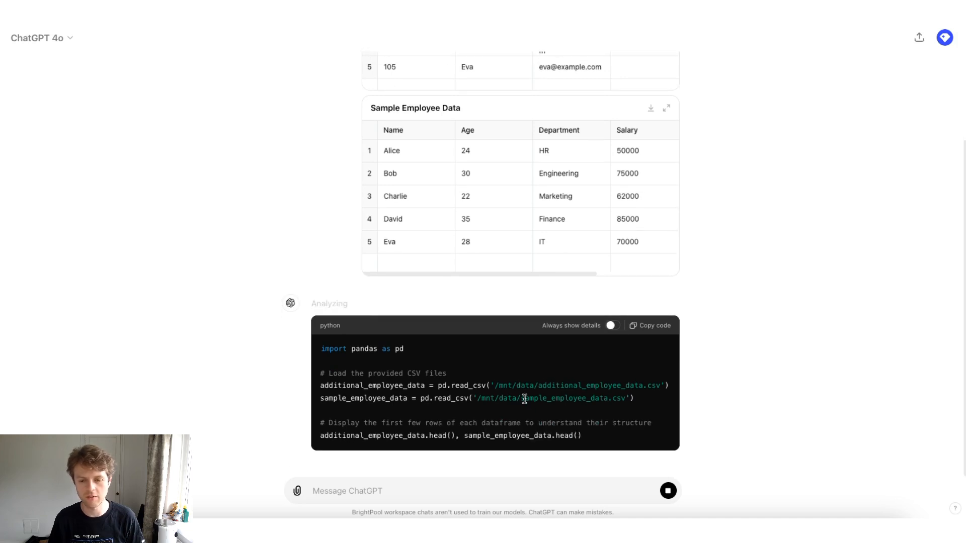
left_click_drag(538, 384, 669, 385)
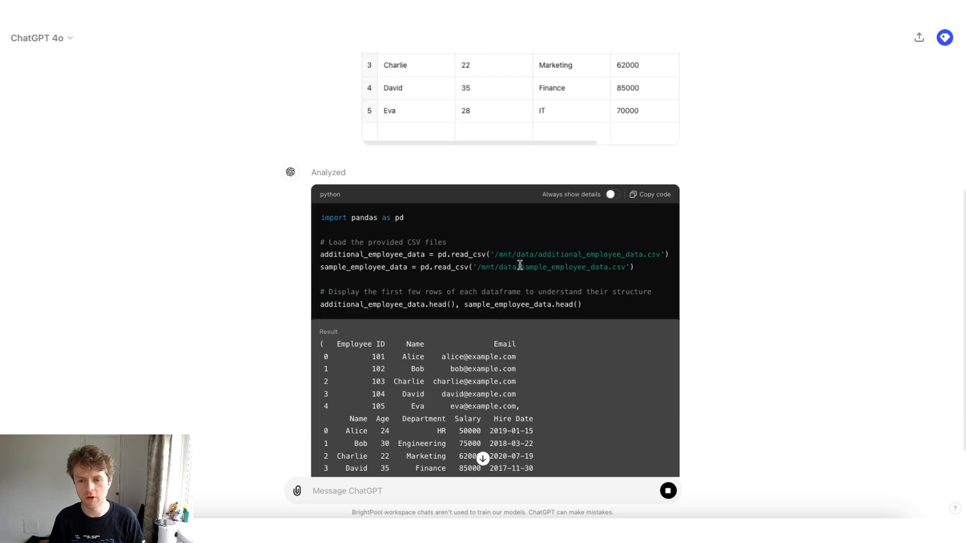
left_click_drag(520, 266, 630, 267)
left_click(630, 266)
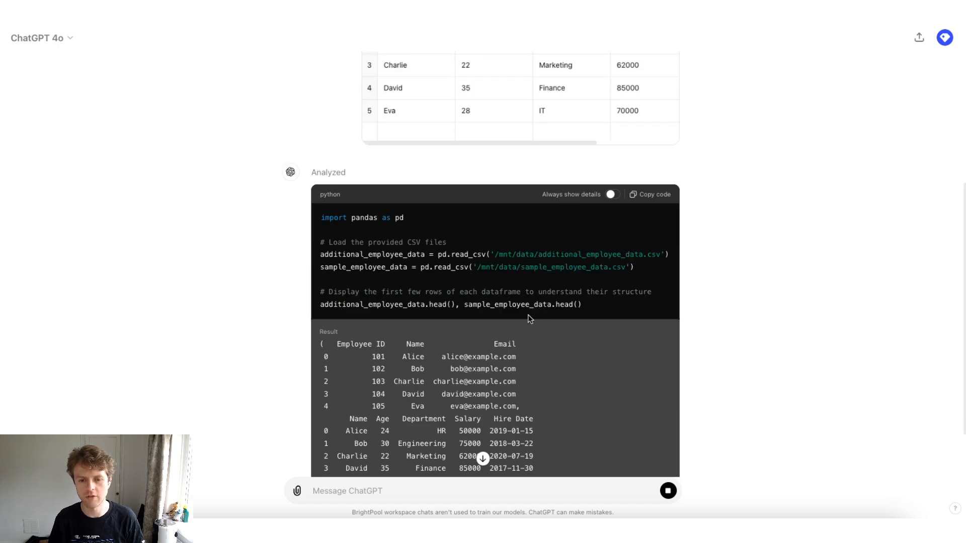
left_click(329, 173)
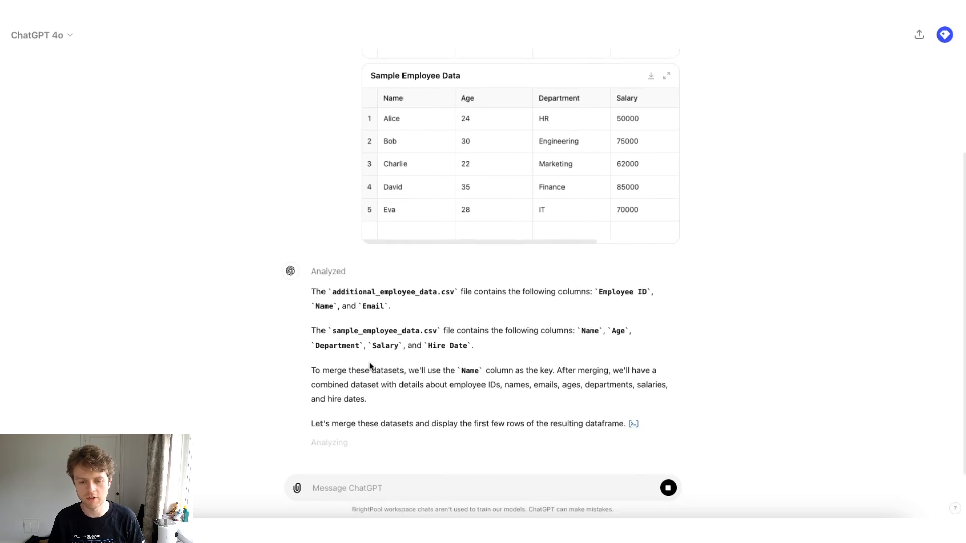
- Show the code details of the merge analysis and view the Merged Employee Data table in its expanded view, then return to the chat
left_click(338, 445)
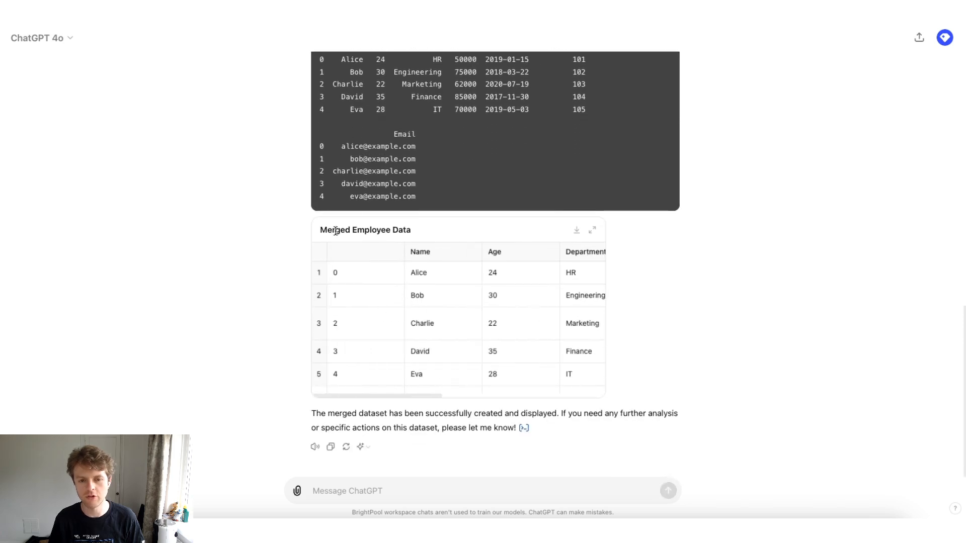
left_click(592, 230)
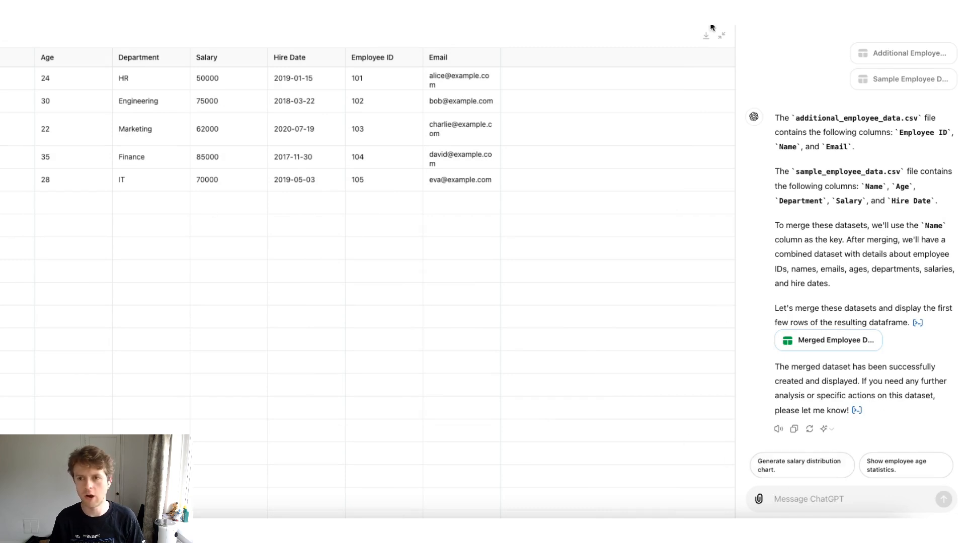
left_click(722, 36)
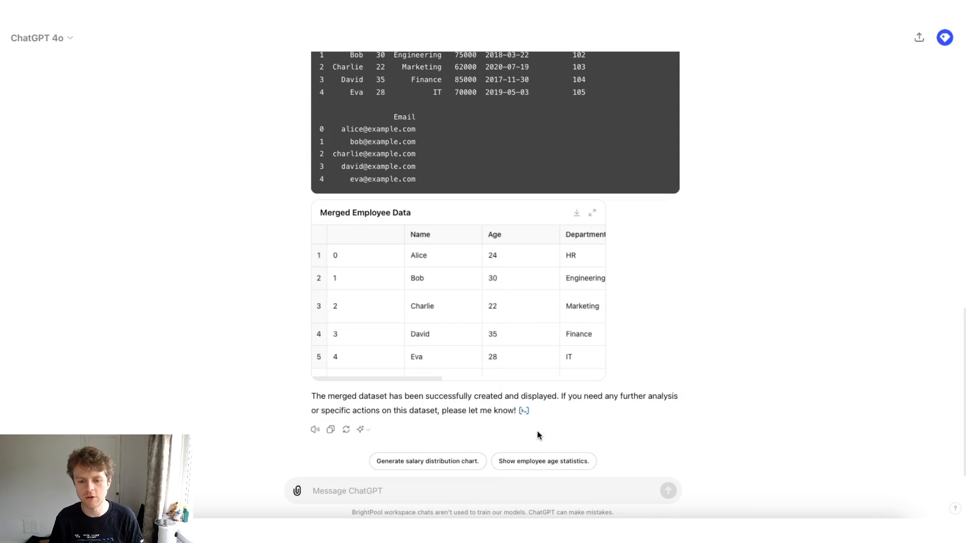
- Request the suggested salary distribution chart and review the Python code behind it, collapsing the code when done
left_click(415, 462)
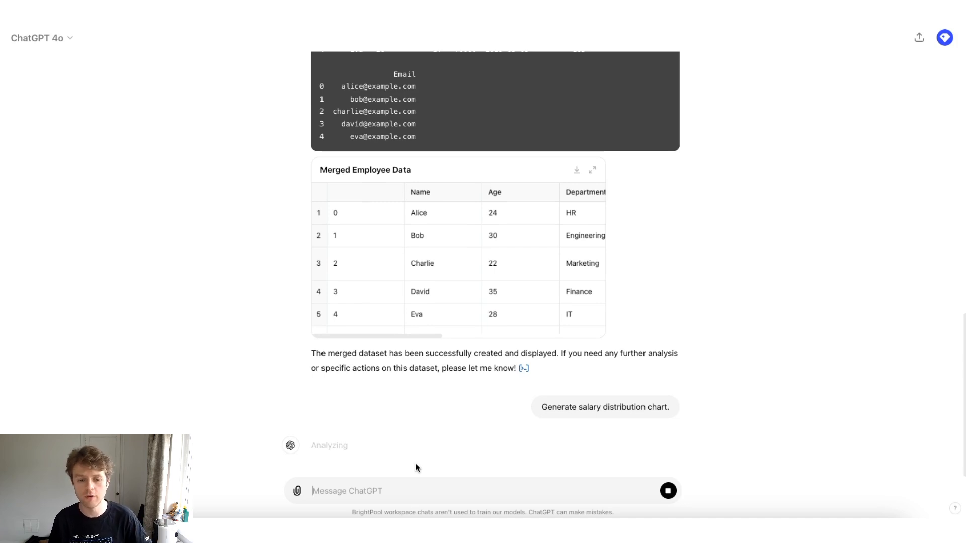
left_click(326, 445)
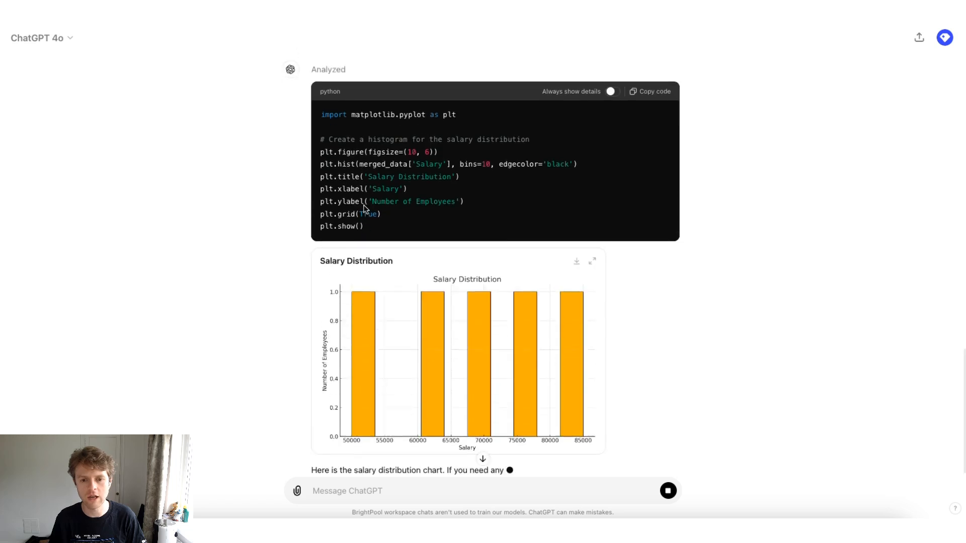
scroll(365, 208, "up", 1)
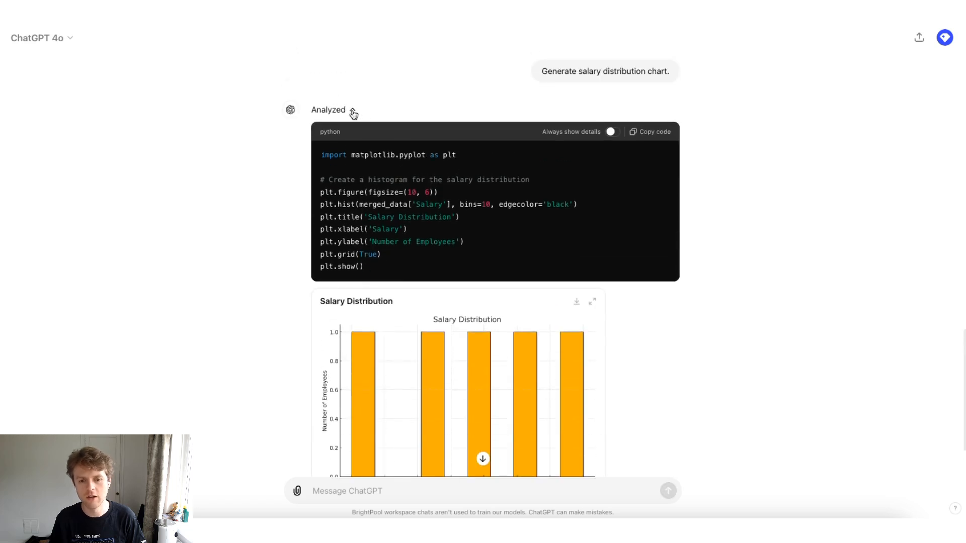
left_click_drag(323, 152, 397, 272)
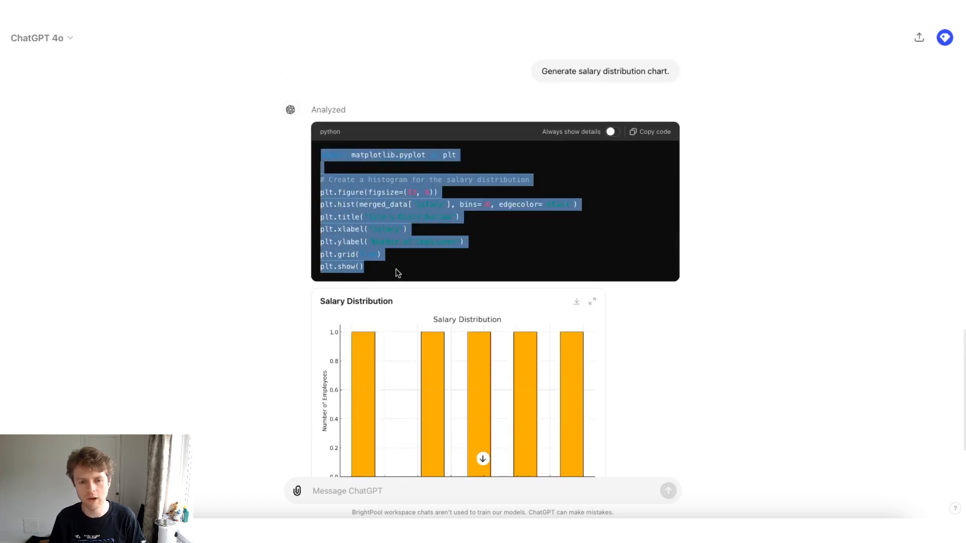
left_click(392, 275)
left_click(348, 118)
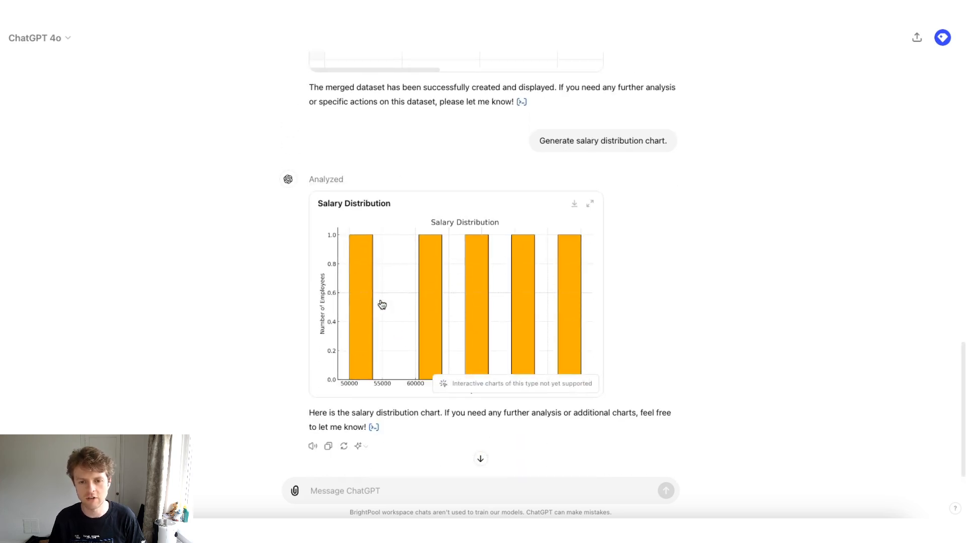
- Ask the chat "What is the mean age?" about the merged employee data
left_click_drag(407, 447, 367, 330)
scroll(366, 337, "up", 6)
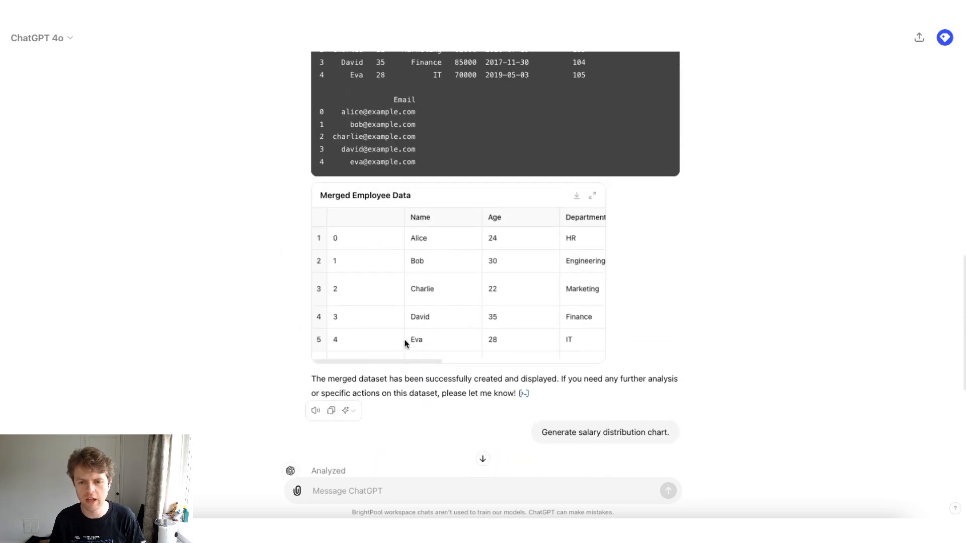
scroll(319, 300, "right", 2)
scroll(319, 300, "down", 4)
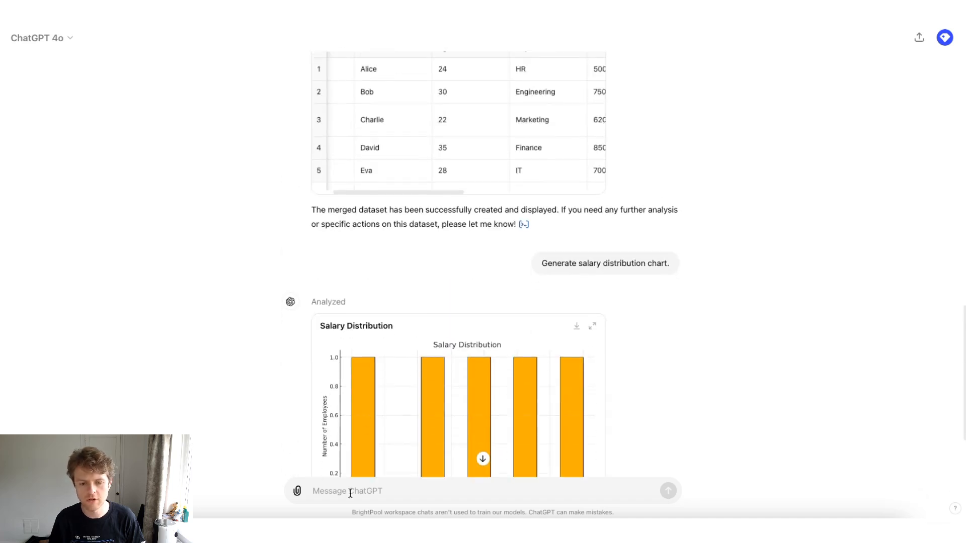
left_click(346, 495)
type("What is the mean age?")
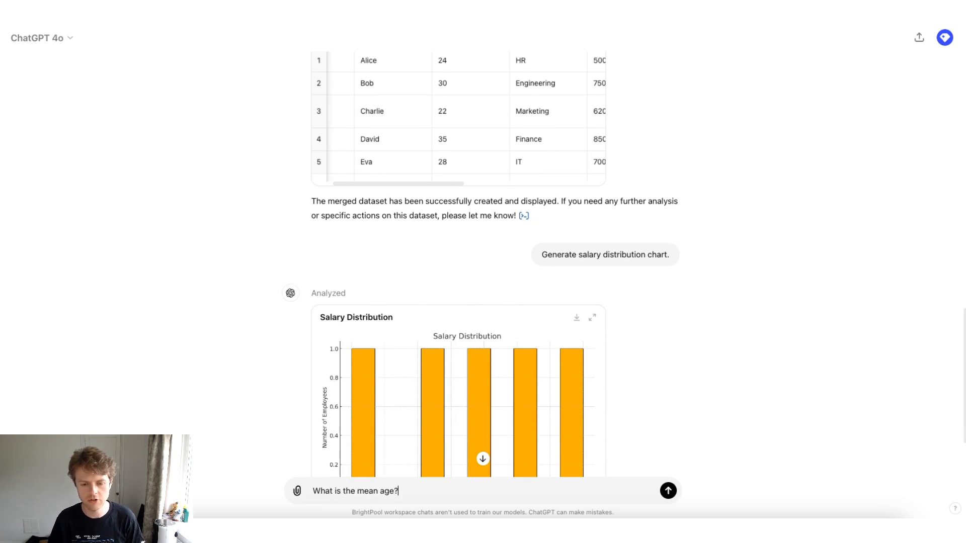
key("Return")
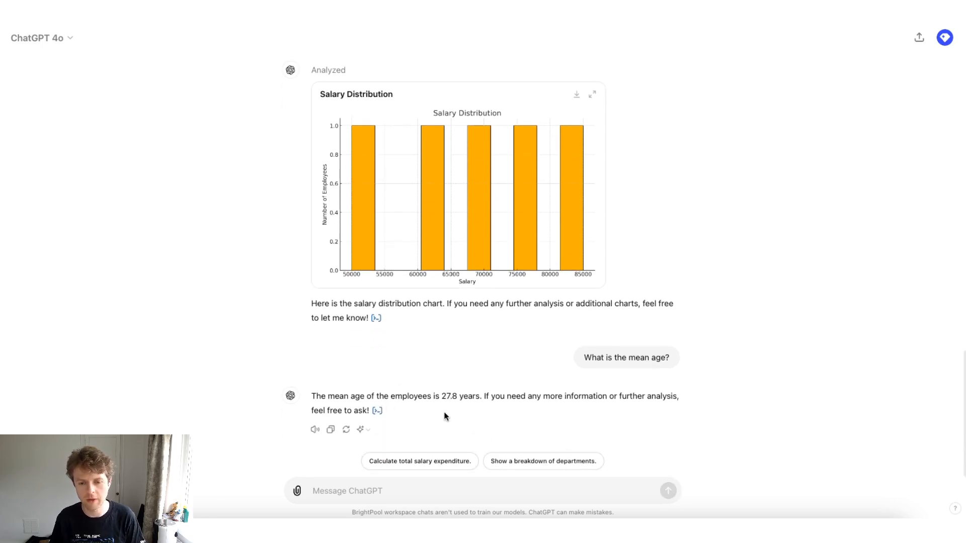
- Review the analysis code behind the mean age answer, including the mean() call, and close it
left_click_drag(439, 396, 480, 396)
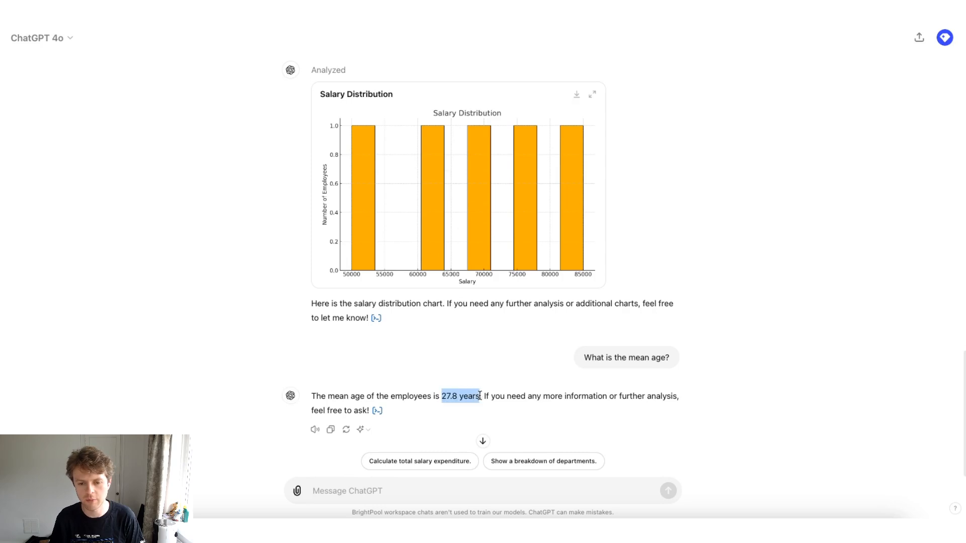
left_click(376, 411)
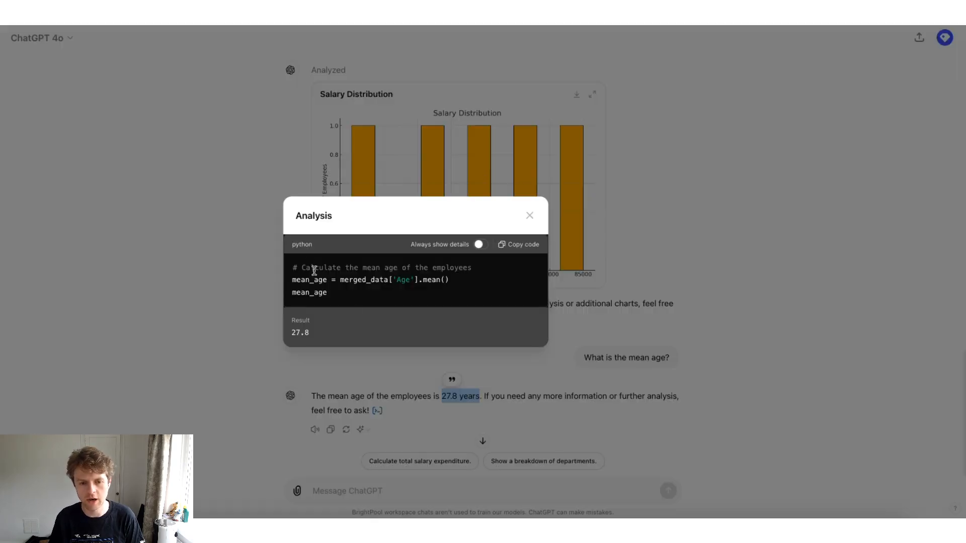
left_click_drag(294, 268, 482, 266)
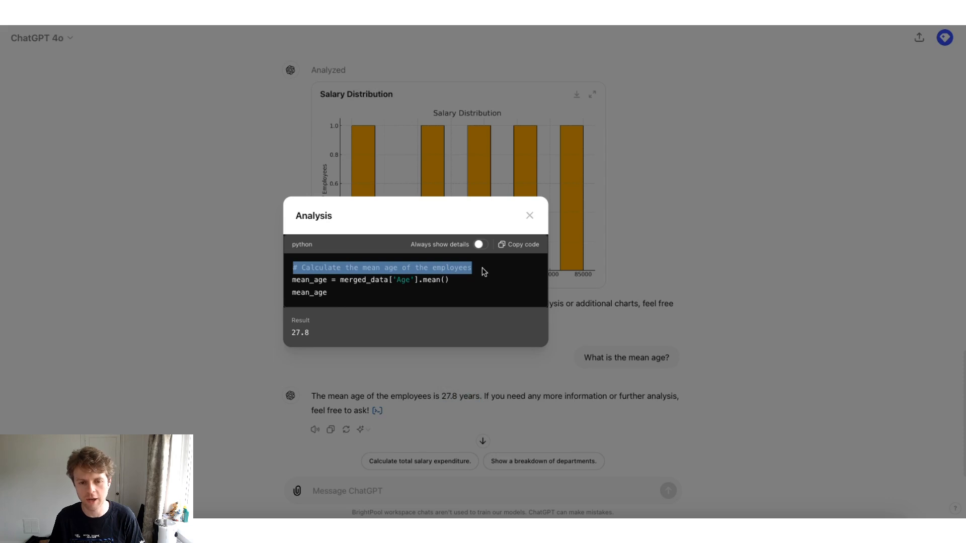
left_click_drag(340, 280, 453, 284)
left_click(422, 282)
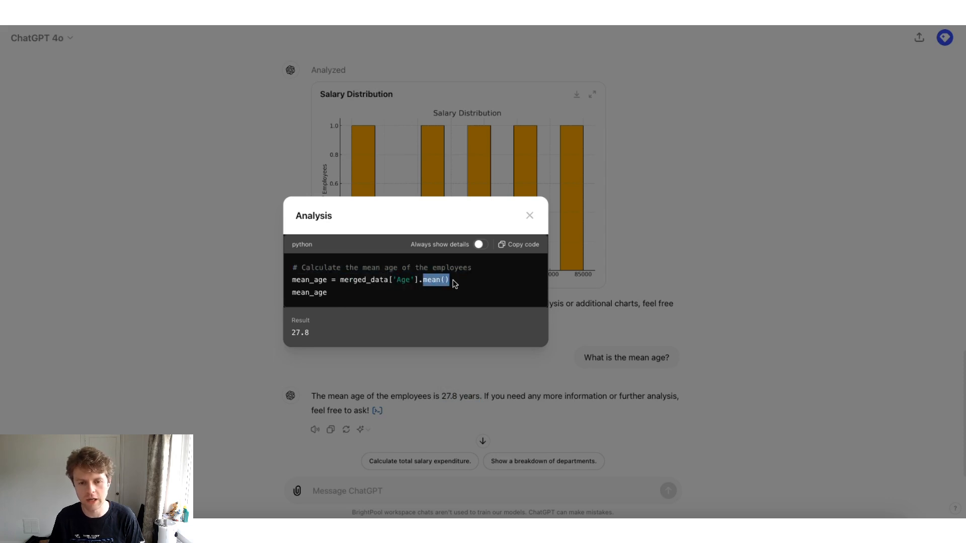
left_click(531, 216)
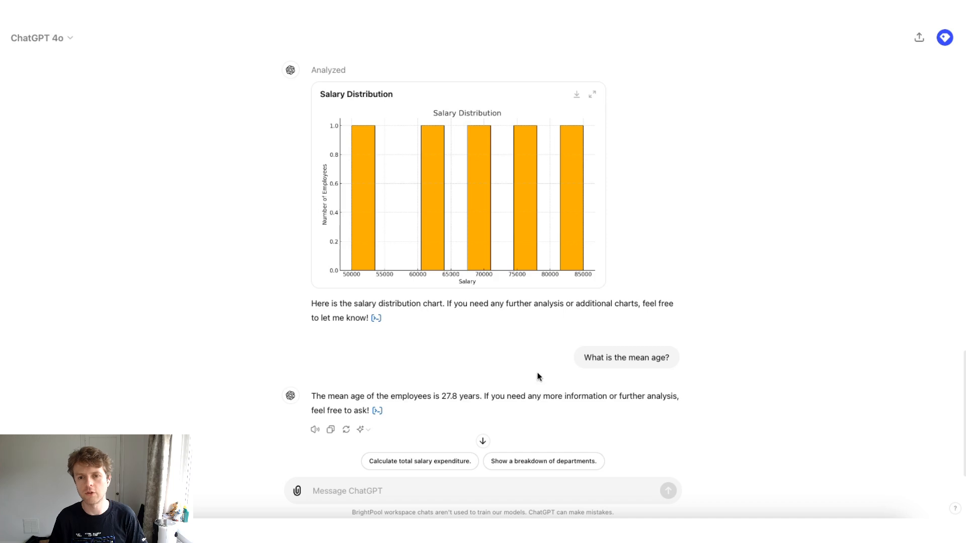
- Download the Salary Distribution chart, open the saved output.png to check it, and close the image
left_click(577, 95)
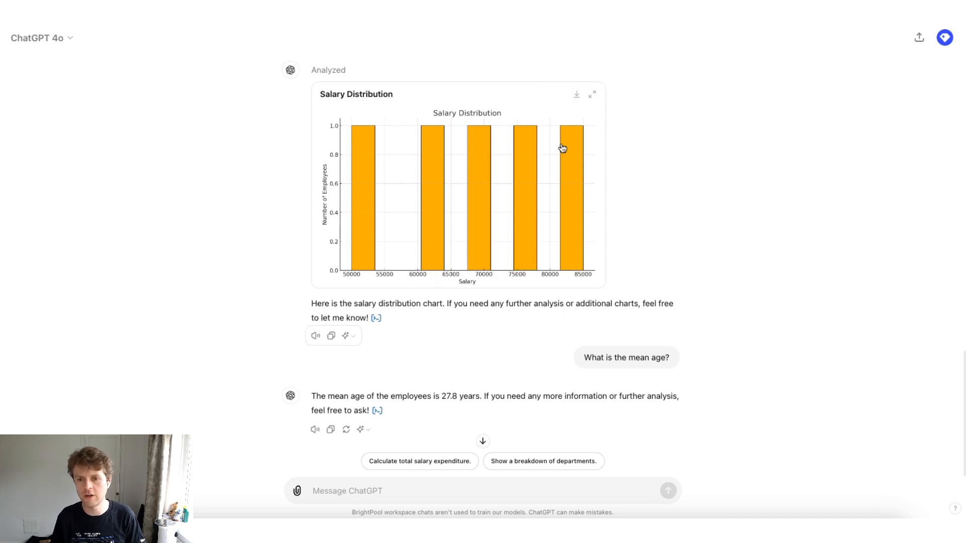
left_click(614, 338)
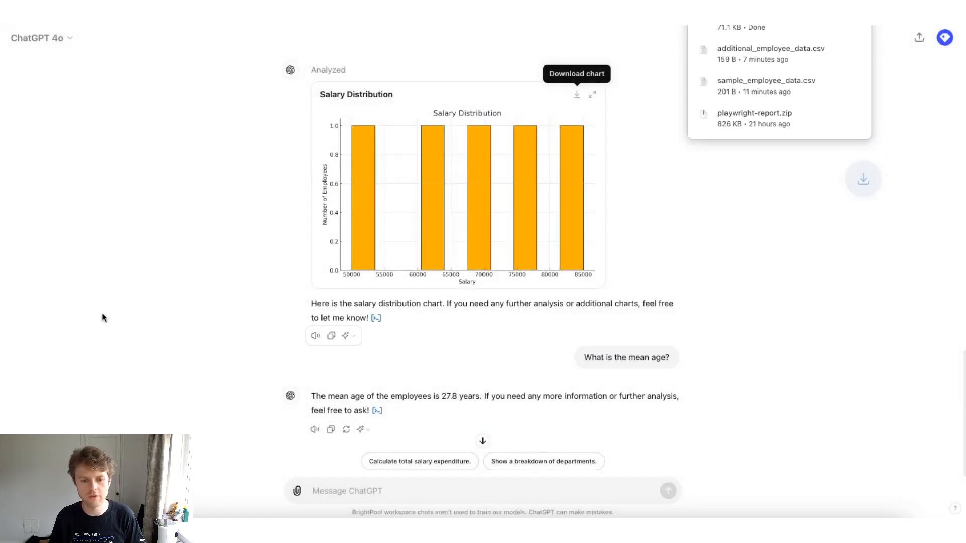
left_click(738, 31)
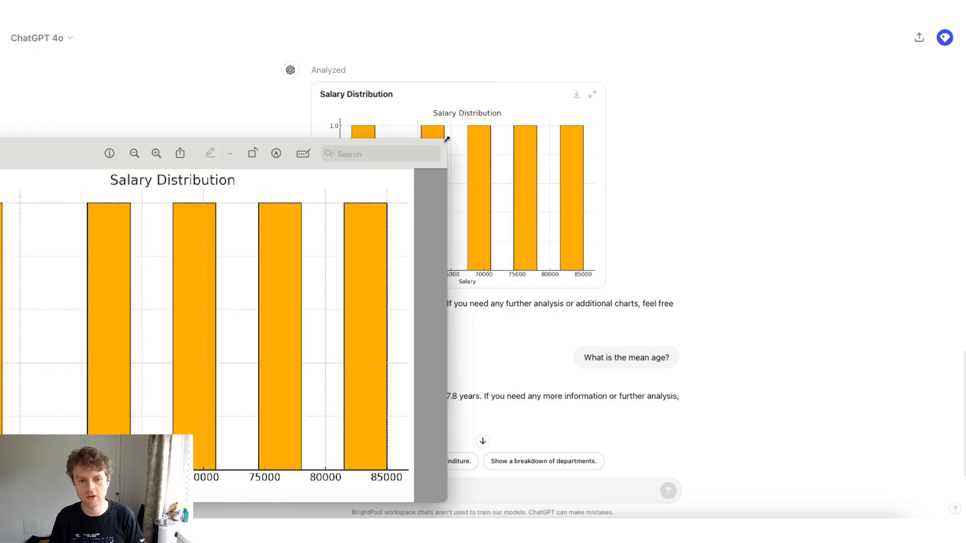
left_click_drag(127, 270, 359, 202)
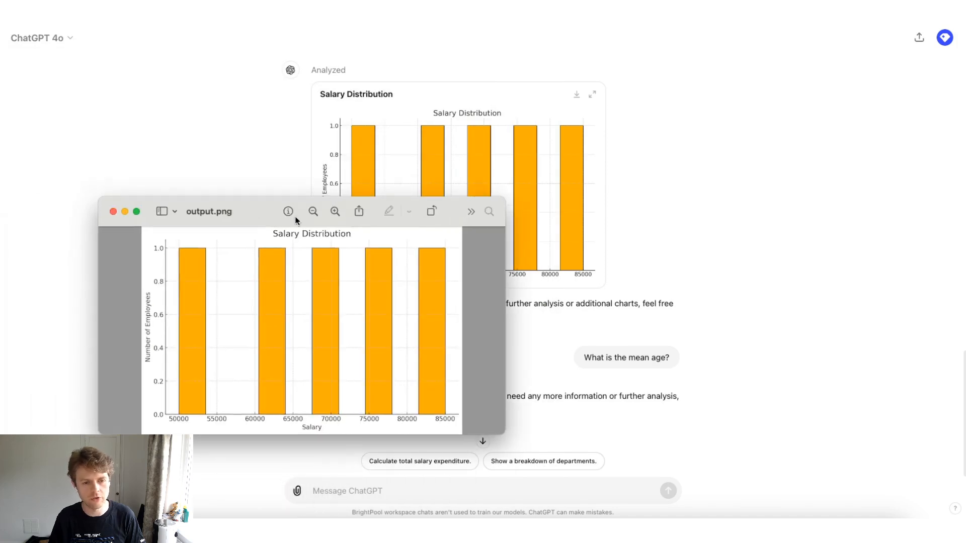
left_click(114, 213)
- Examine the columns of the Merged Employee Data table for a further question to ask
scroll(389, 246, "up", 10)
scroll(377, 243, "right", 5)
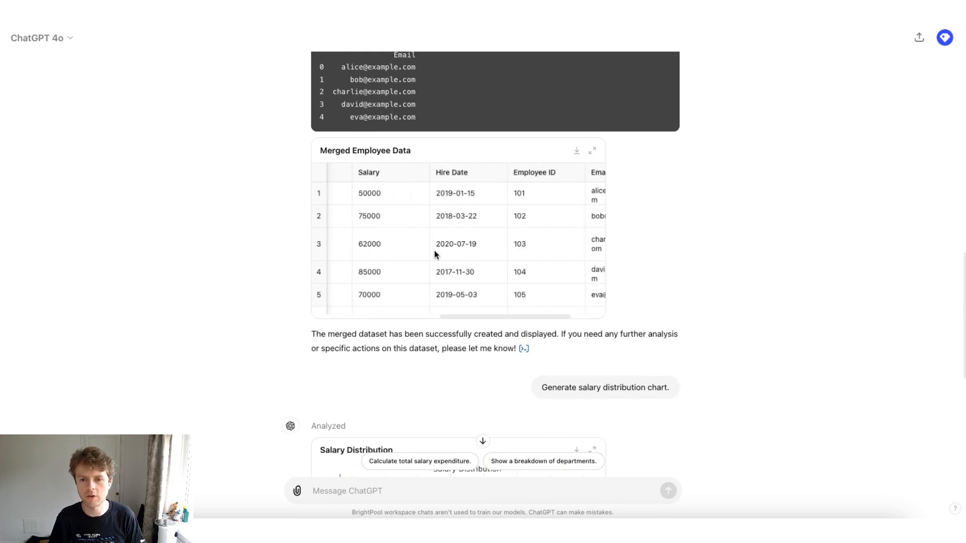
scroll(482, 170, "right", 3)
scroll(502, 285, "left", 6)
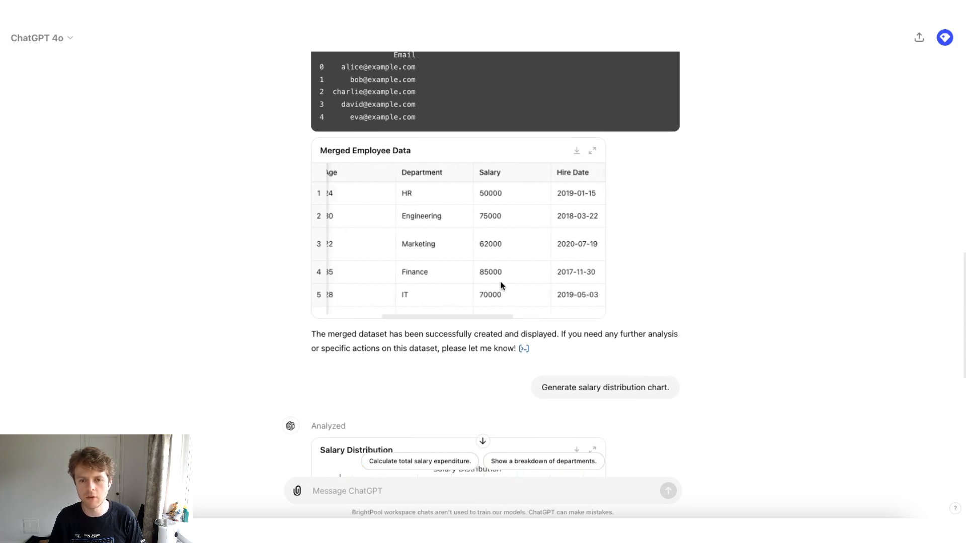
scroll(433, 210, "left", 5)
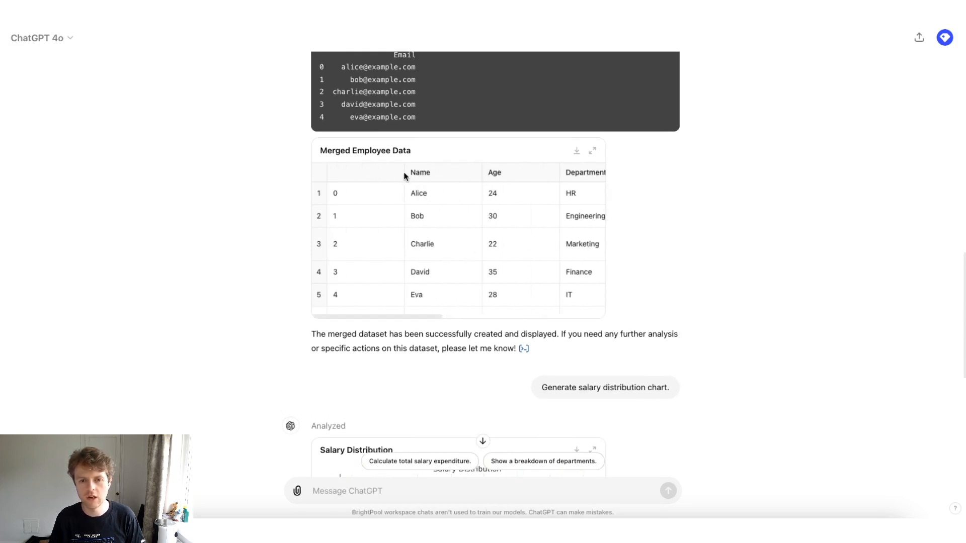
scroll(379, 260, "right", 5)
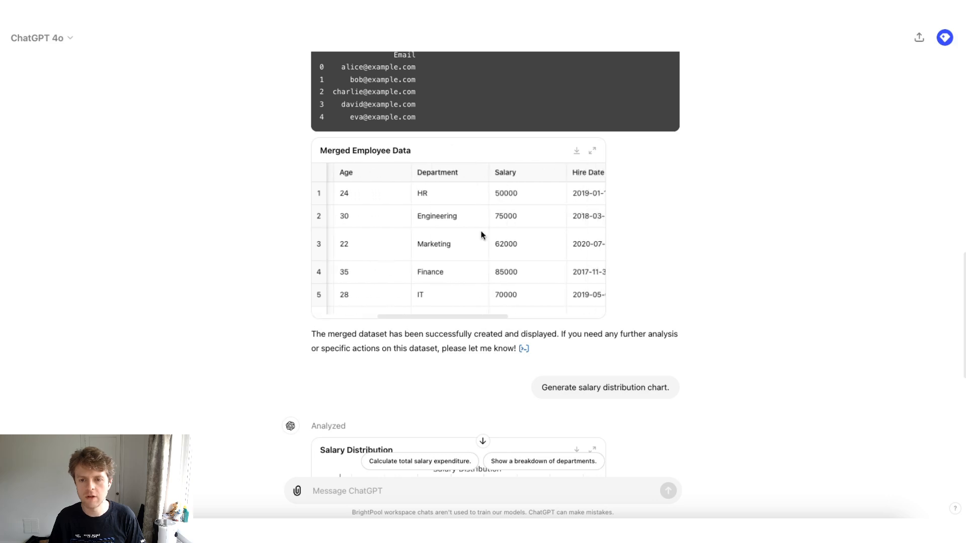
scroll(449, 256, "down", 7)
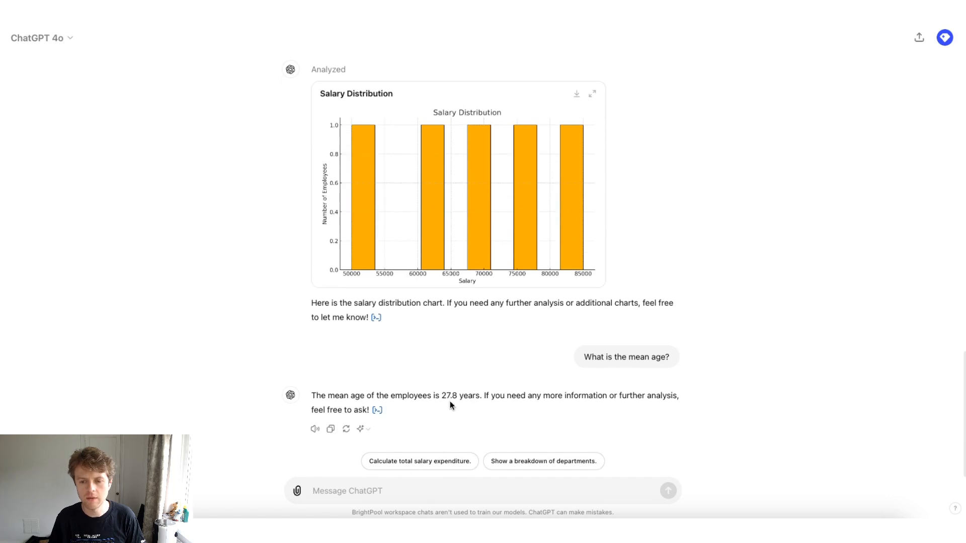
- Ask the chat "What is the mean salary?" and highlight the salary figure in the answer
left_click(372, 490)
type("What is the ")
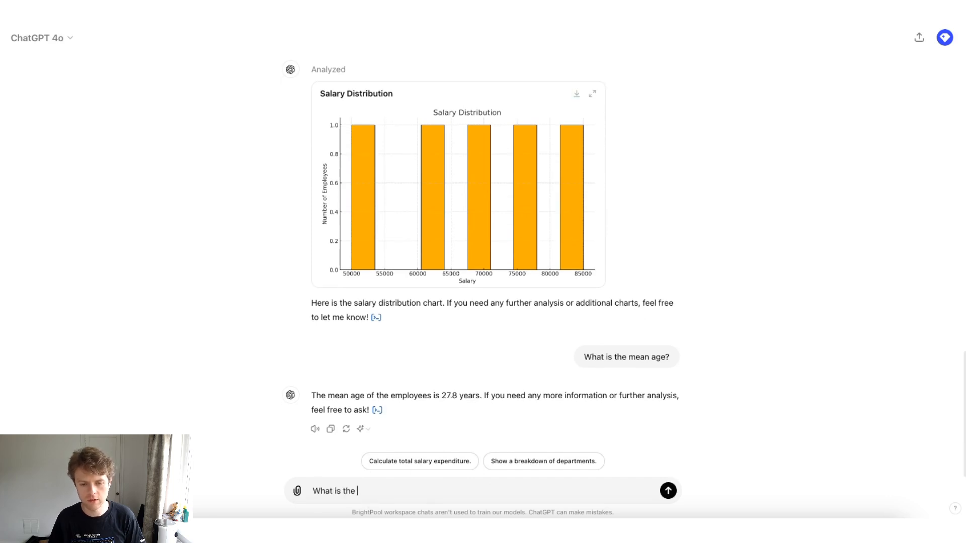
type("mean salary?")
key("Return")
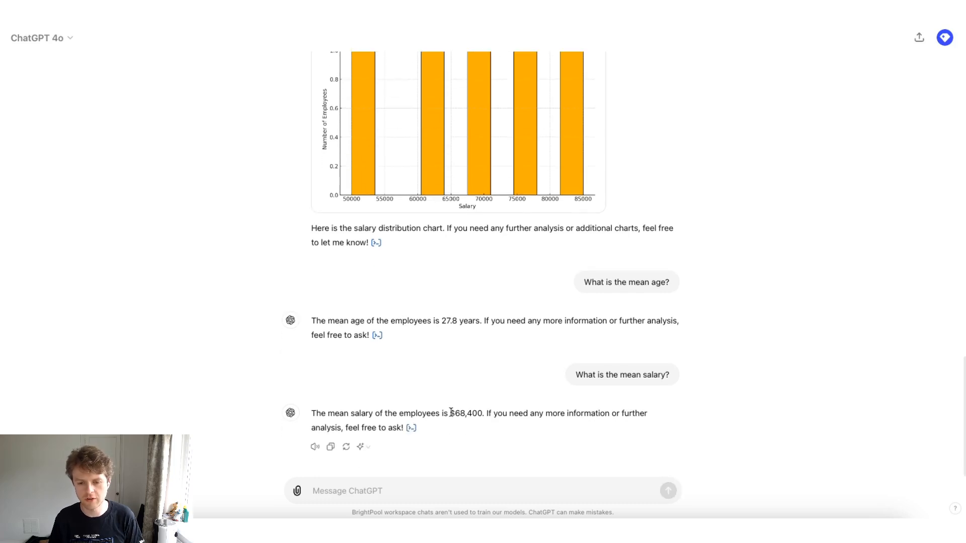
left_click_drag(450, 413, 490, 416)
- Try out the Salary, Department and Hire Date columns of the Merged Employee Data table one at a time as the message reference
scroll(486, 405, "up", 9)
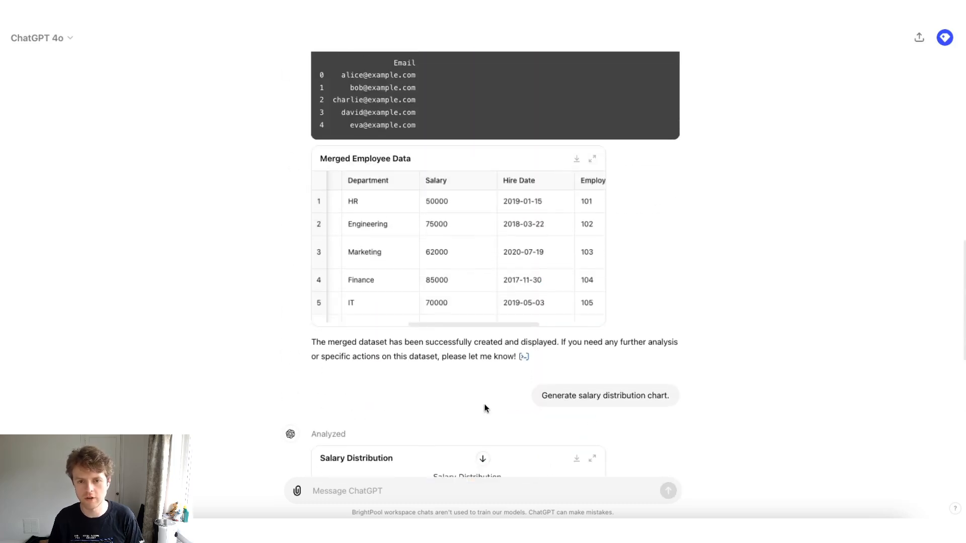
left_click(447, 176)
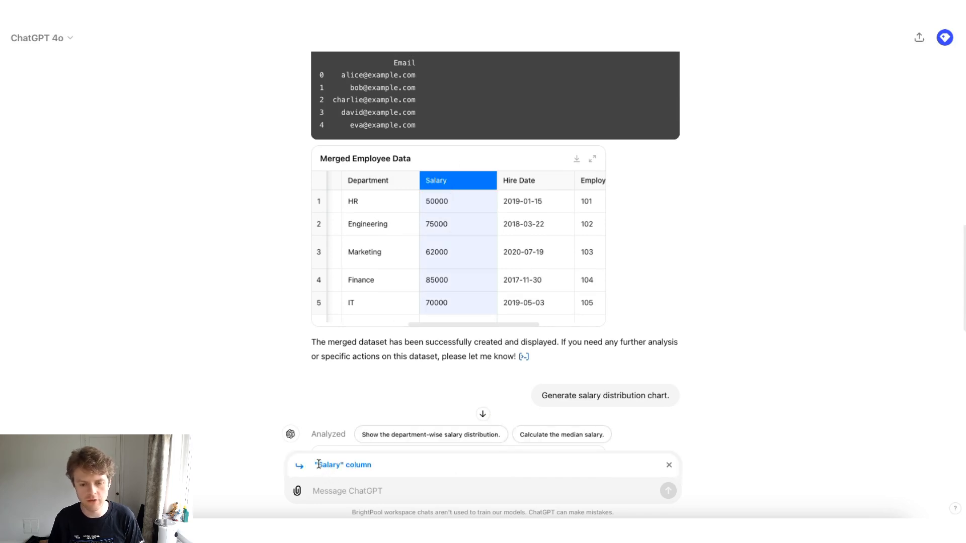
left_click(372, 183)
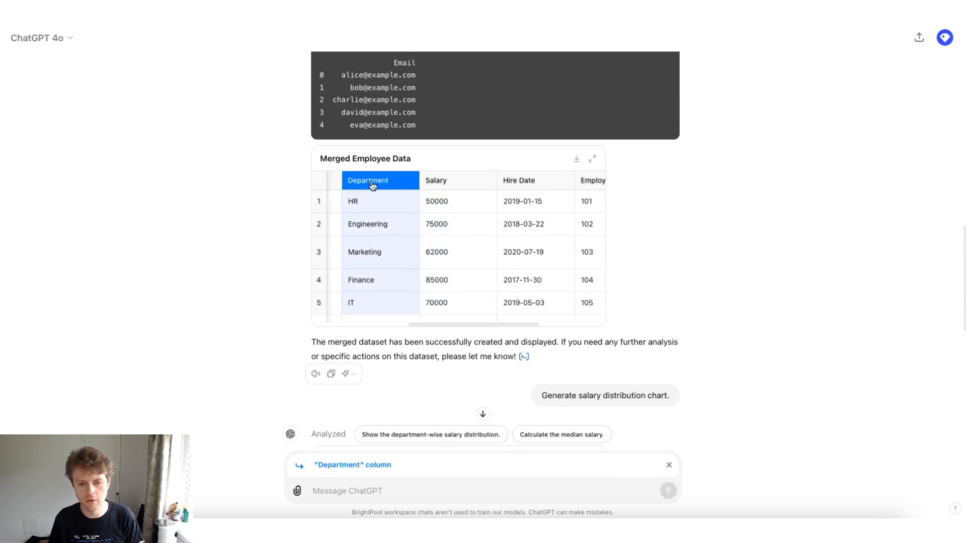
left_click(459, 181)
left_click(525, 181)
left_click(465, 185)
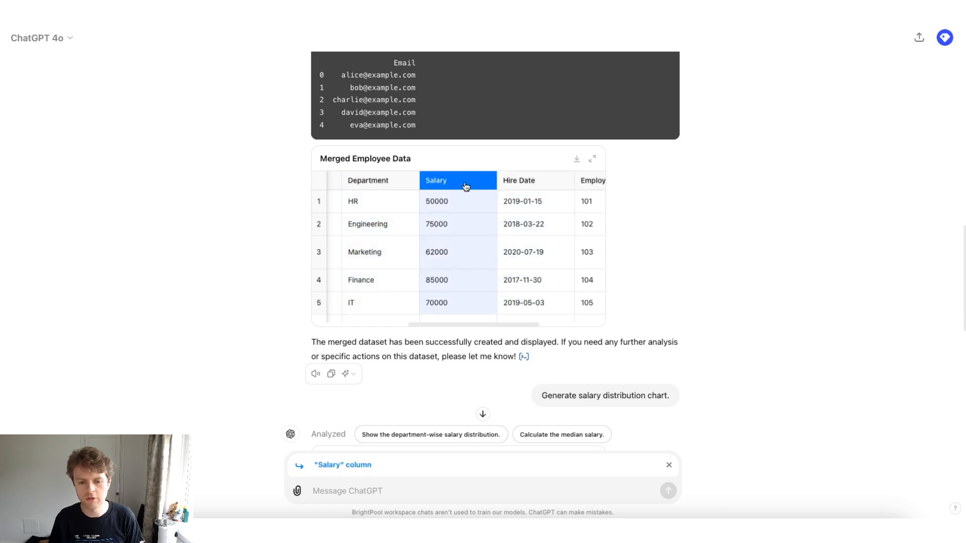
- Reference the Hire Date column of the Merged Employee Data table and send the request "Filter by this column for 2018"
left_click(535, 182)
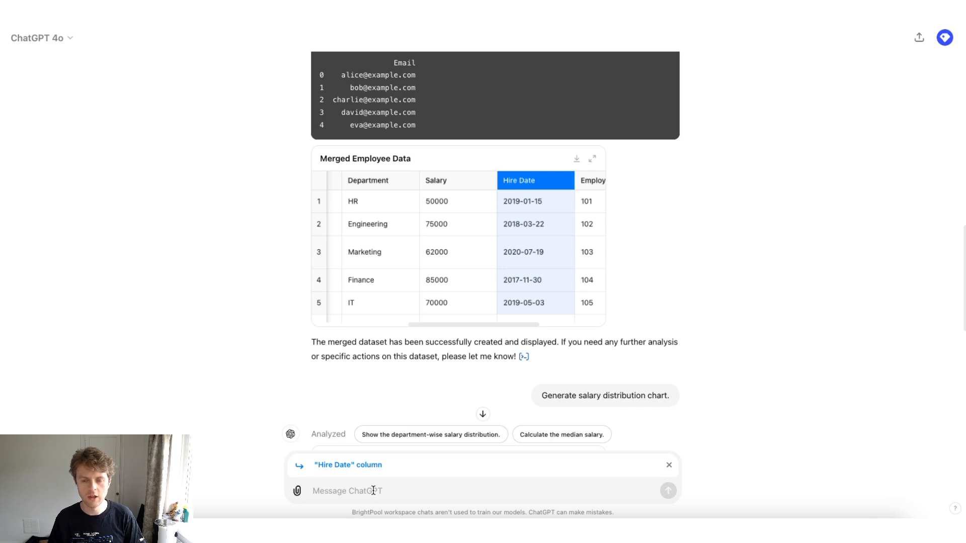
type("Filter by thi")
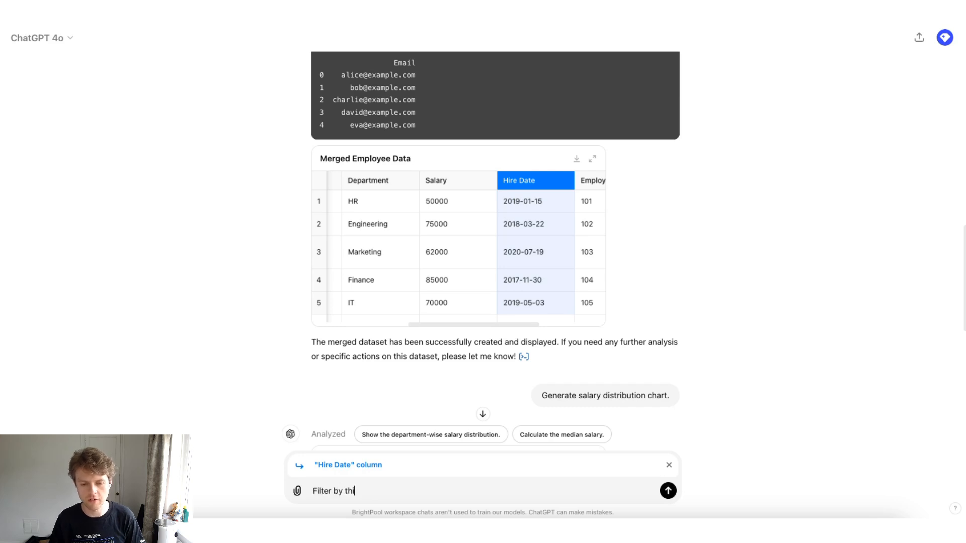
type("s column for ")
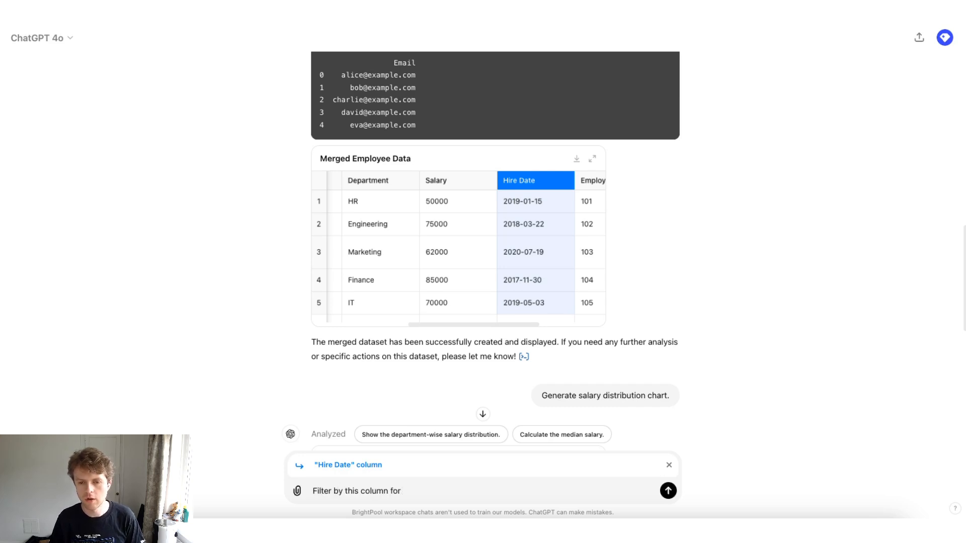
type("2018")
key("Return")
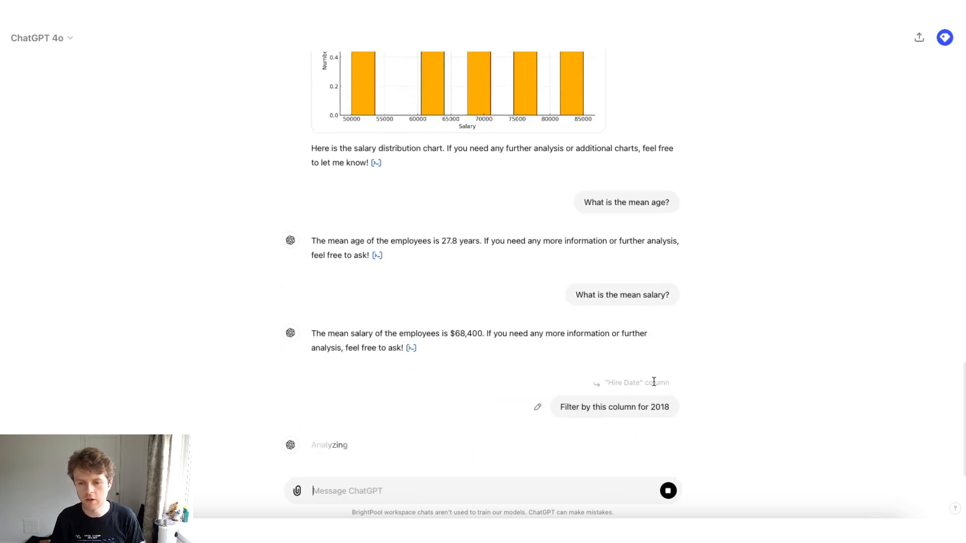
left_click(318, 446)
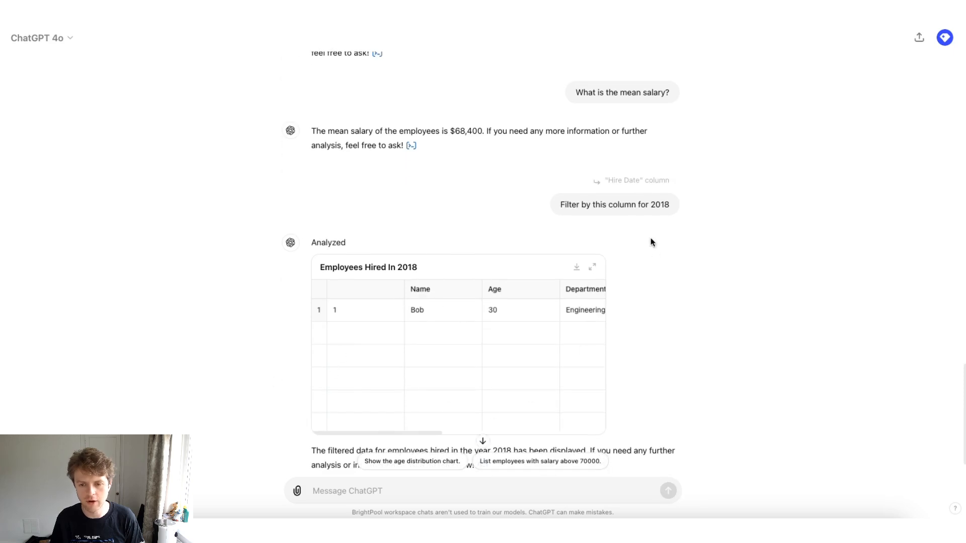
- Look through the columns of the Employees Hired In 2018 table and try referencing its Engineering cell
scroll(470, 348, "right", 5)
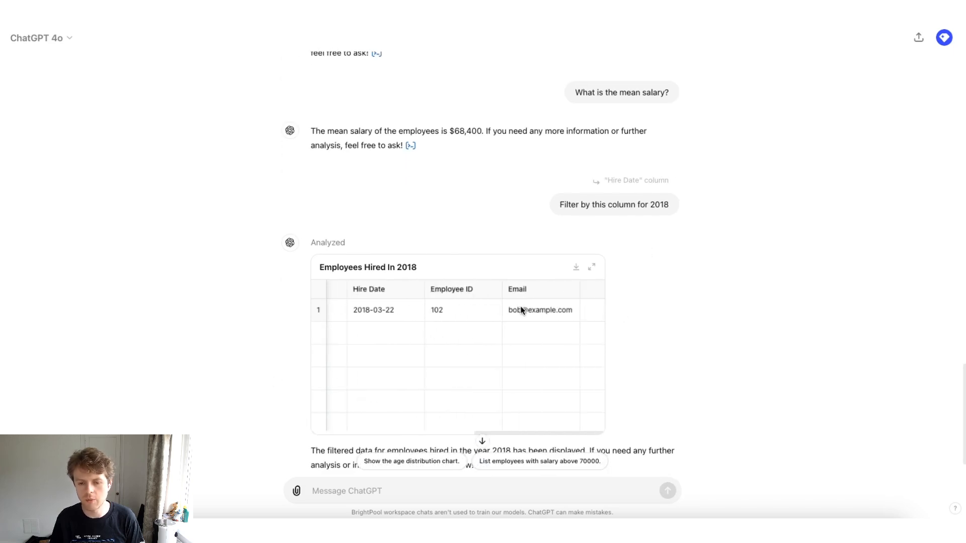
scroll(564, 313, "left", 4)
scroll(528, 327, "left", 3)
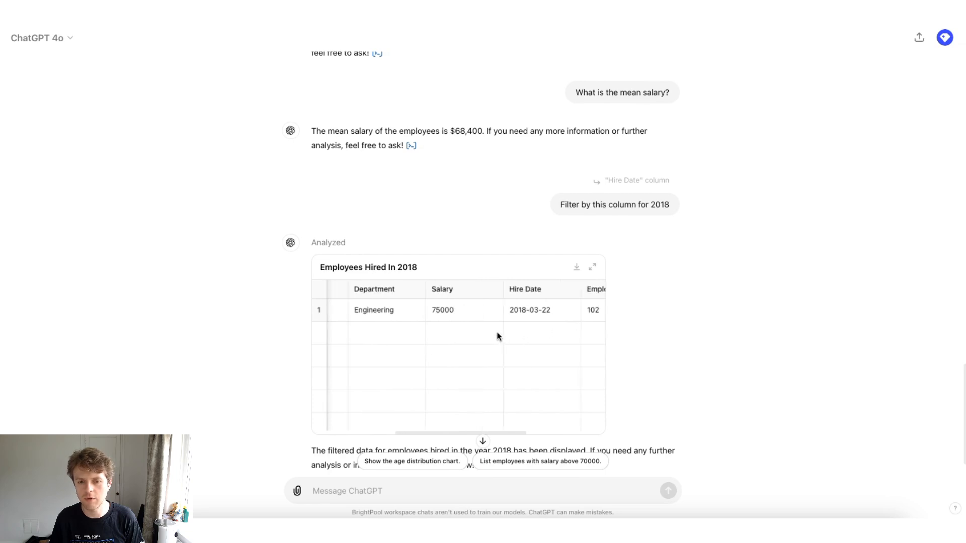
left_click(517, 308)
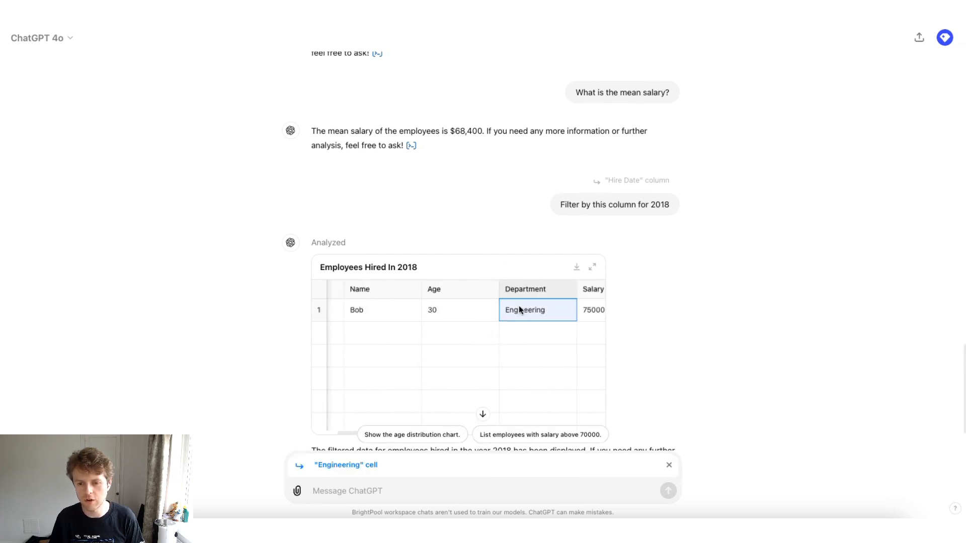
left_click(520, 332)
- Try selecting the Age column of the Employees Hired In 2018 table together with the neighbouring Name and Department columns
left_click(439, 296)
right_click(437, 306)
left_click(315, 506)
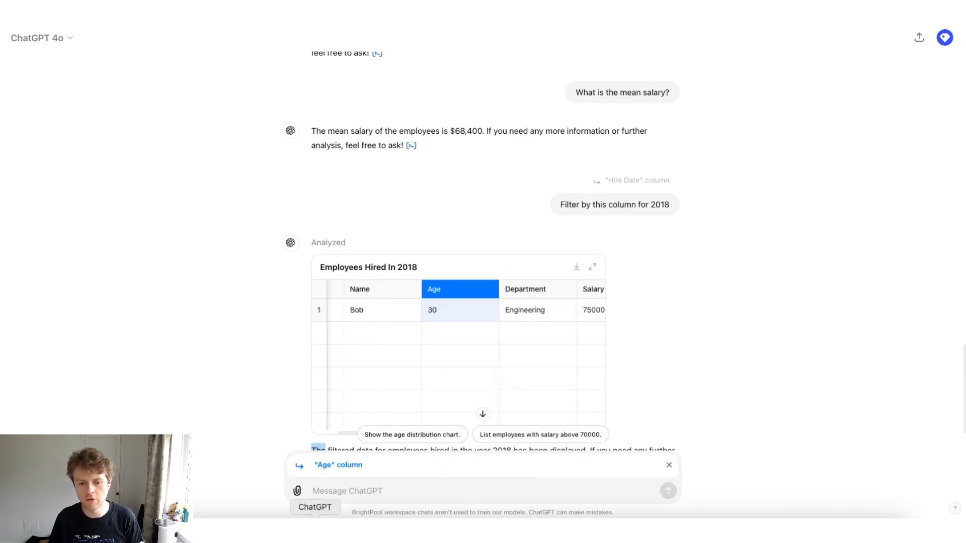
left_click(373, 293, "shift")
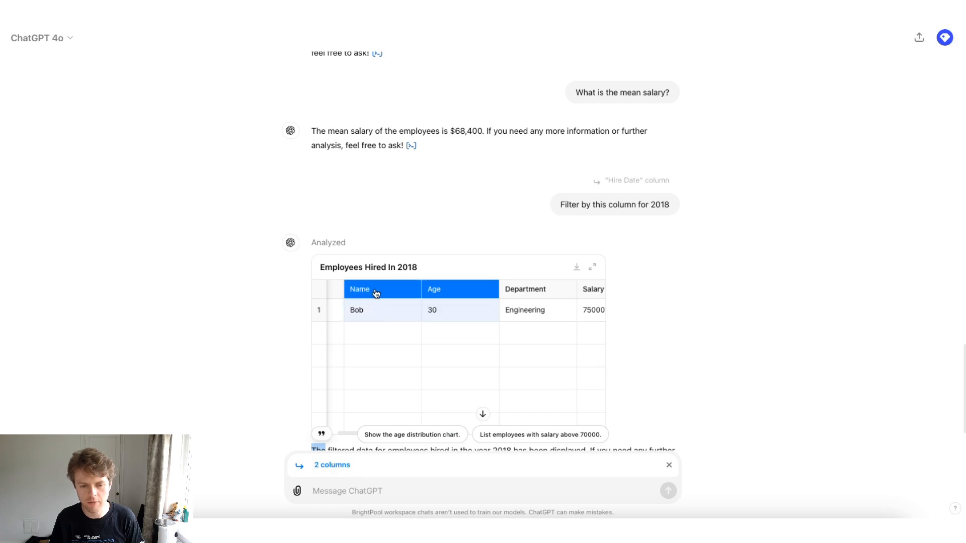
left_click(517, 293, "shift")
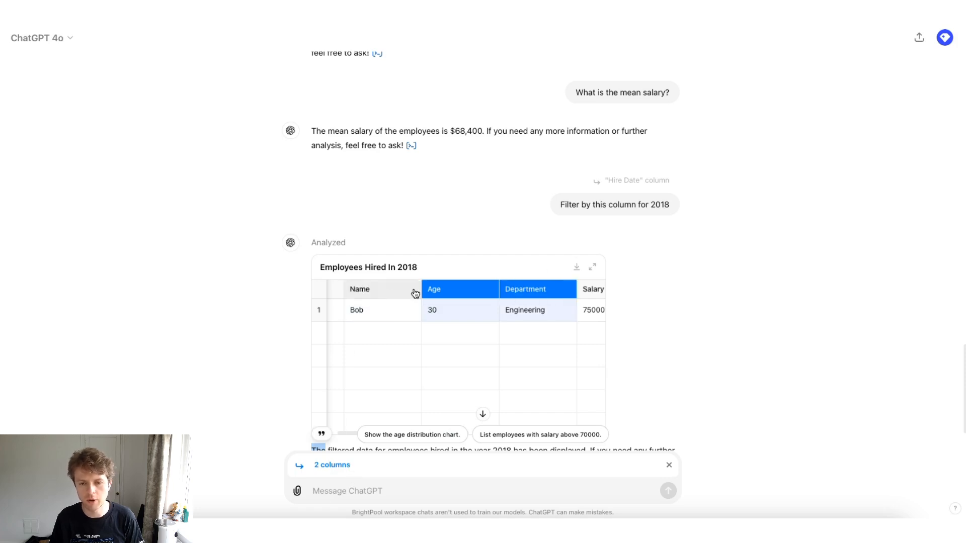
left_click(388, 295, "shift")
- Select the five columns from Name through Hire Date in the Employees Hired In 2018 table as the message reference
left_click(389, 295)
left_click(481, 295, "shift")
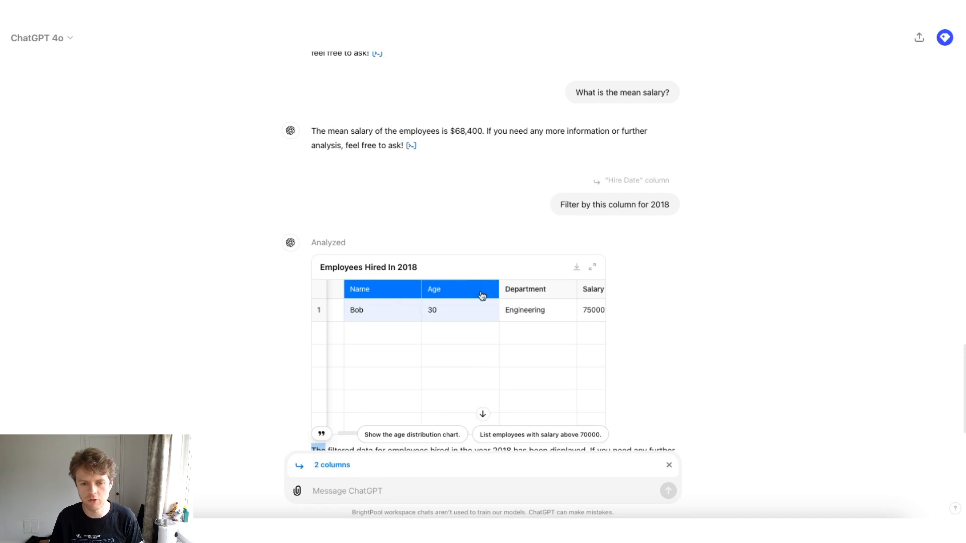
left_click(518, 295, "shift")
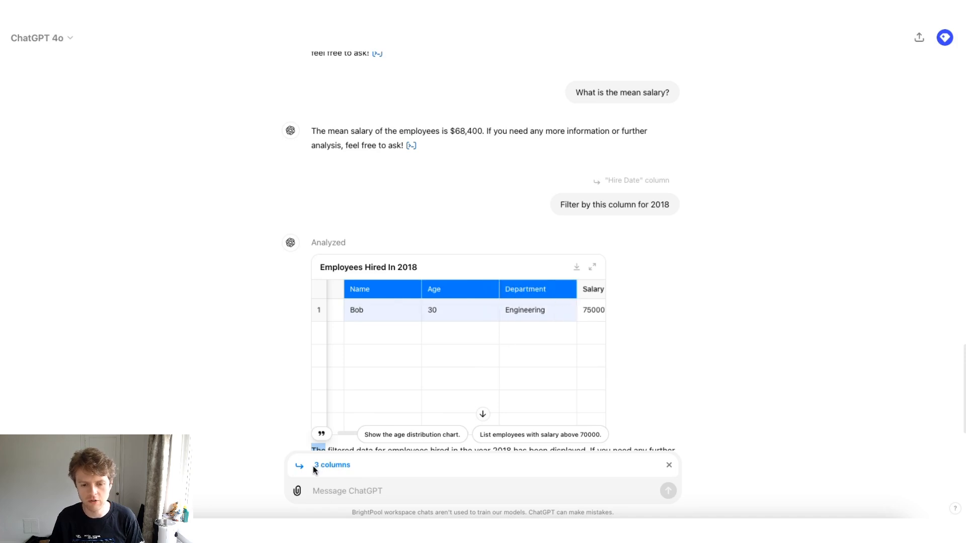
left_click_drag(312, 465, 352, 466)
scroll(528, 311, "right", 2)
left_click(555, 294, "shift")
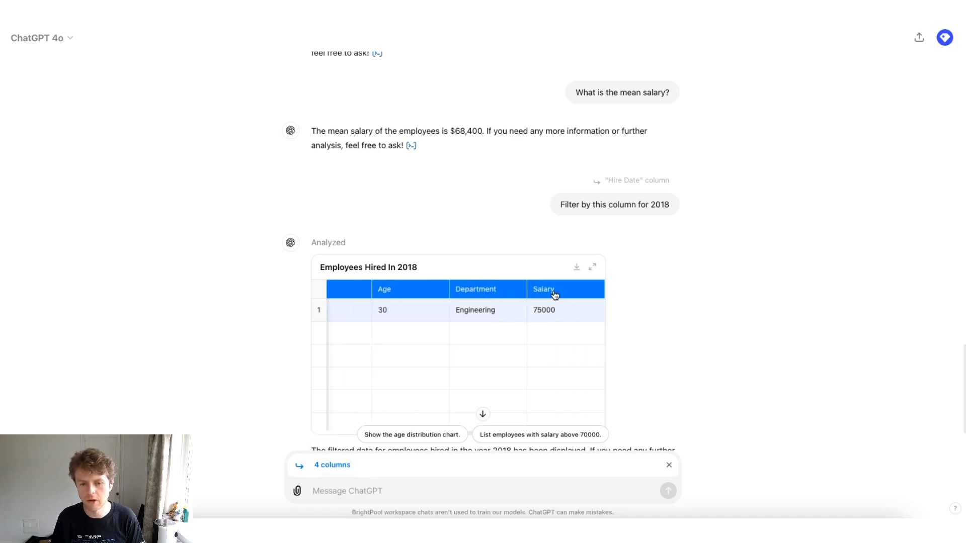
scroll(553, 292, "right", 3)
left_click(518, 290, "shift")
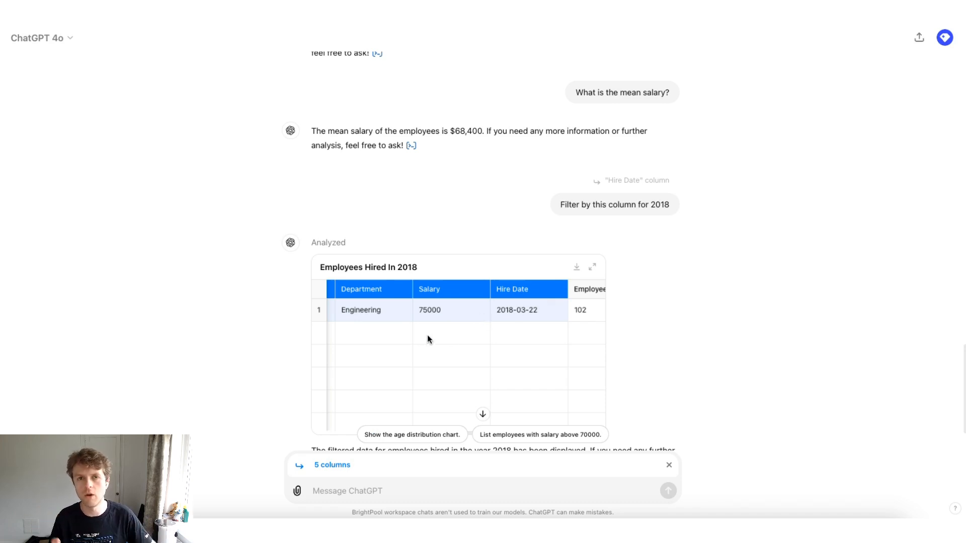
scroll(506, 310, "right", 2)
scroll(503, 309, "right", 2)
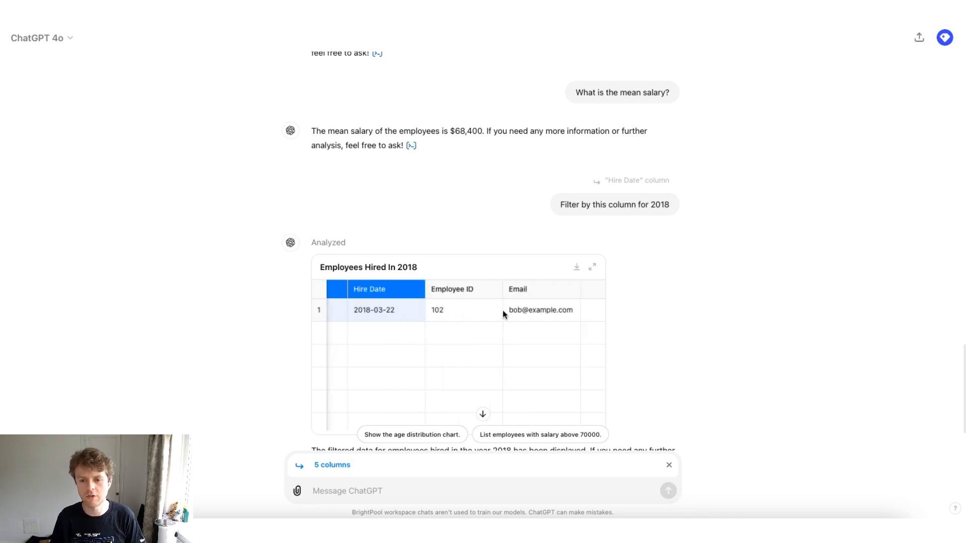
scroll(502, 309, "down", 3)
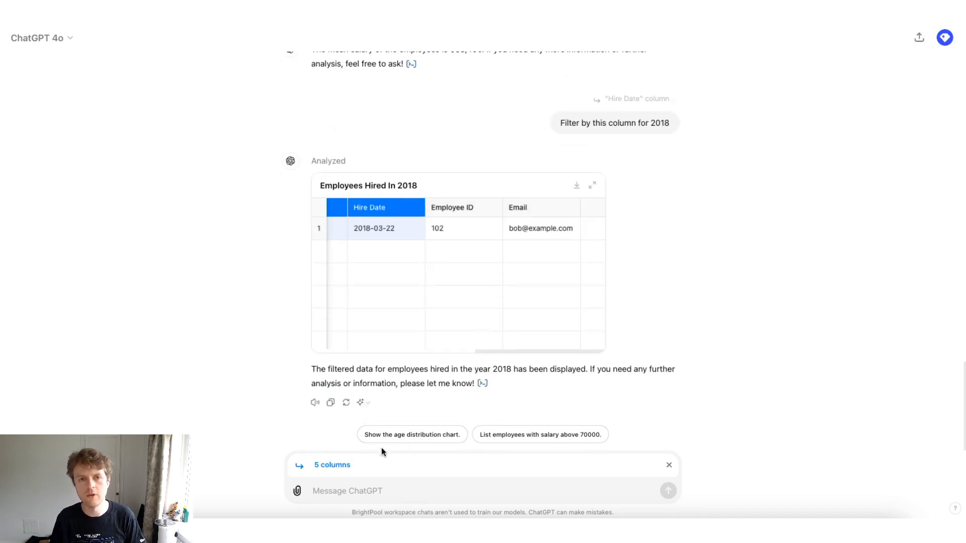